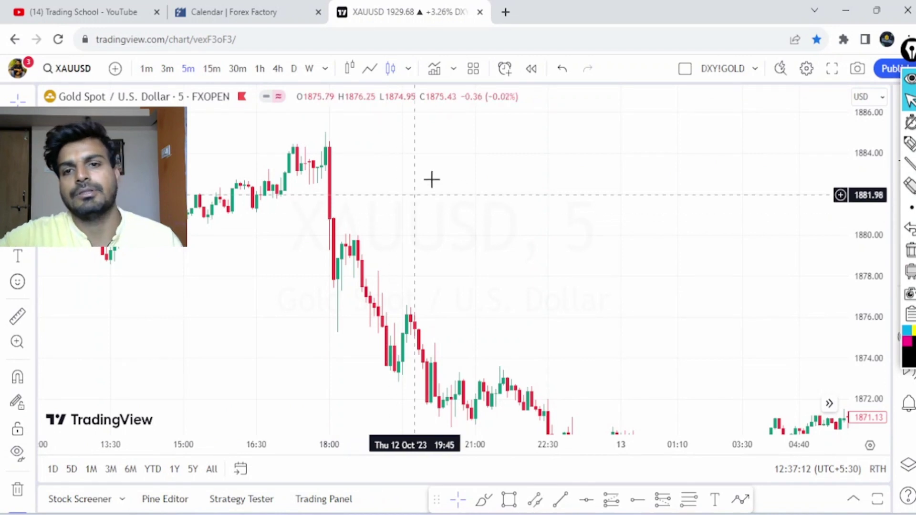
Step: Switch from the XAUUSD chart to the Forex Factory calendar showing Core PPI m/m details
scroll(563, 171, "left", 5)
left_click(284, 7)
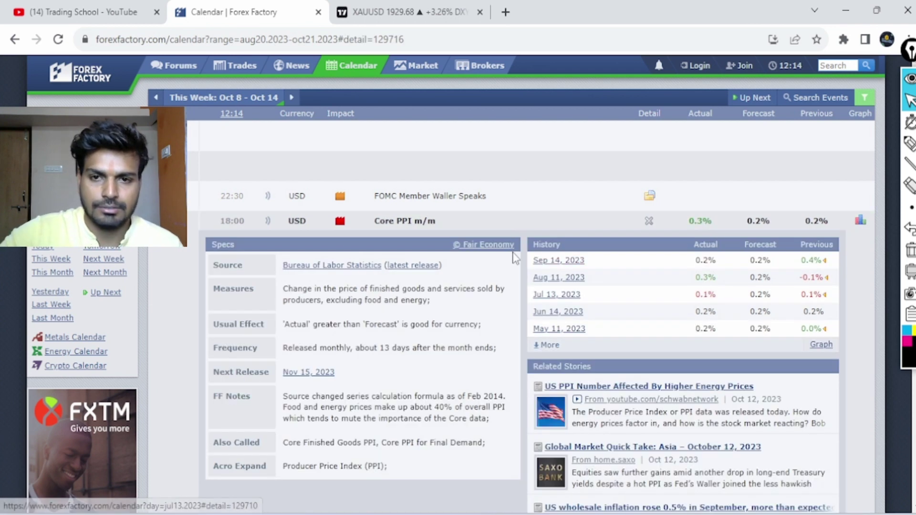
Step: Collapse the Core PPI m/m detail panel to reveal the Oct 8–14 USD event list
left_click(650, 222)
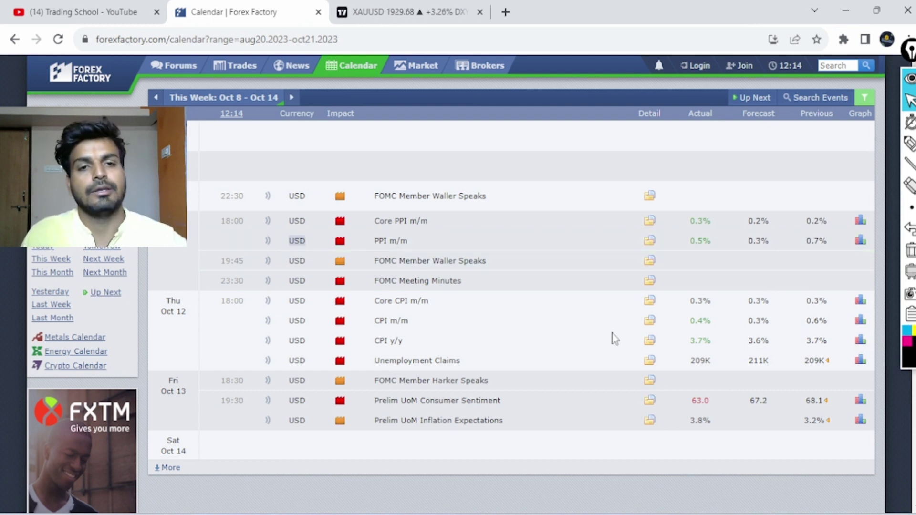
Step: Circle the 0.3% PPI m/m forecast and ink arrows and notes over the PPI and CPI rows
left_click(909, 144)
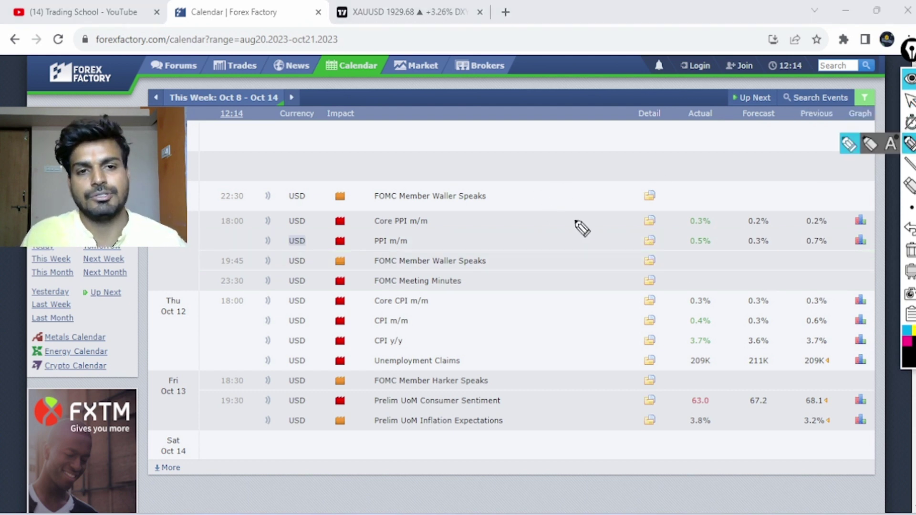
left_click_drag(766, 241, 755, 220)
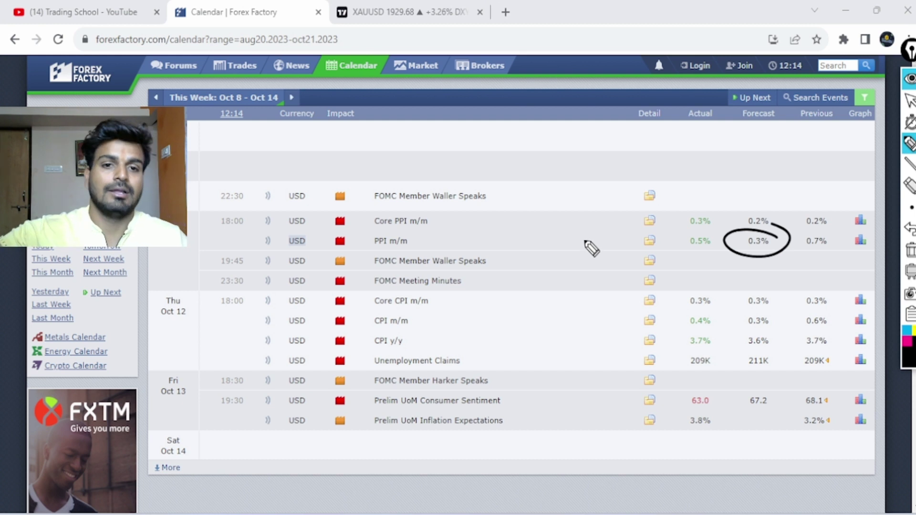
mouse_move(593, 186)
left_mouse_down()
mouse_move(576, 231)
mouse_move(603, 173)
mouse_move(612, 217)
left_mouse_up()
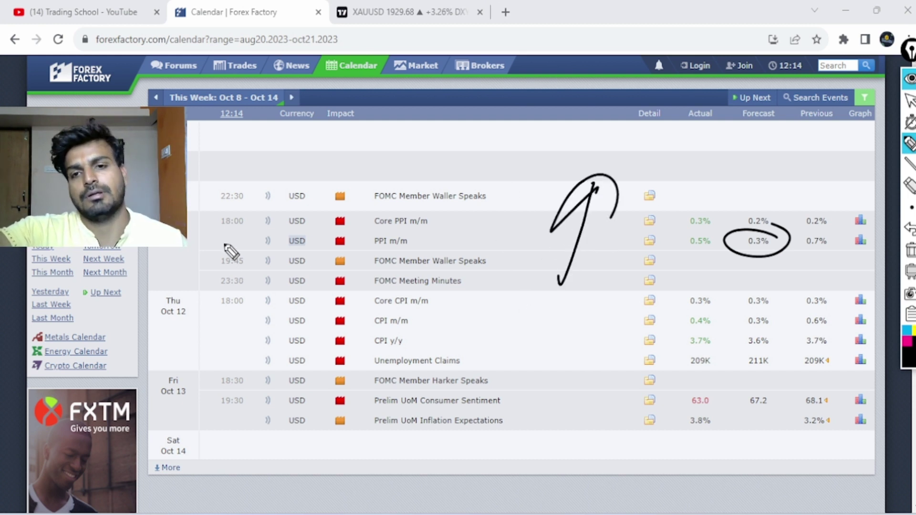
left_click_drag(252, 172, 248, 310)
left_click_drag(201, 247, 276, 258)
left_click_drag(277, 258, 226, 315)
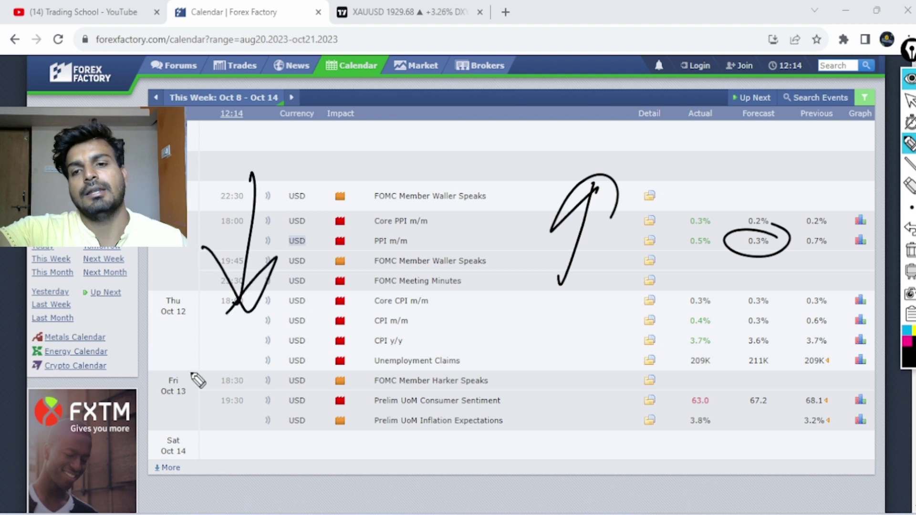
mouse_move(192, 367)
left_mouse_down()
mouse_move(182, 372)
mouse_move(265, 379)
mouse_move(330, 320)
mouse_move(195, 328)
mouse_move(491, 337)
mouse_move(571, 351)
left_mouse_up()
Step: Wipe all ink from the calendar and return to the TradingView gold chart
left_click(910, 249)
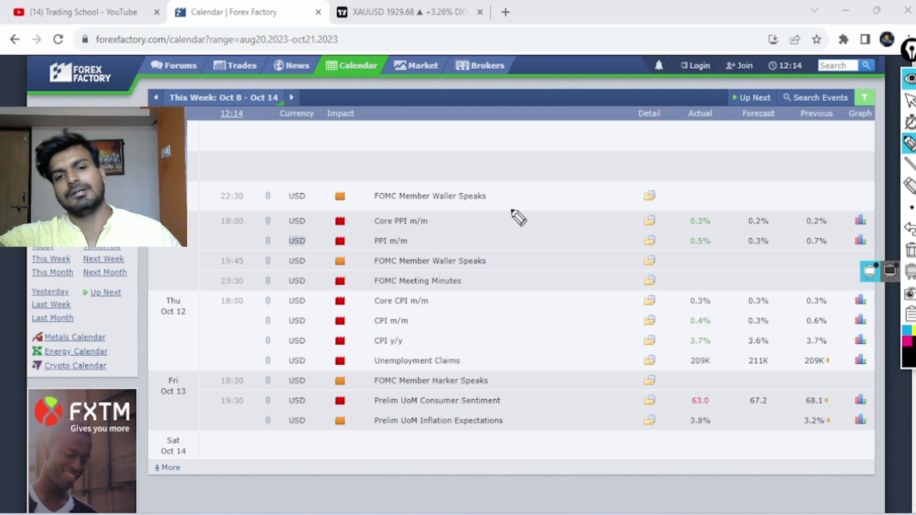
left_click(909, 101)
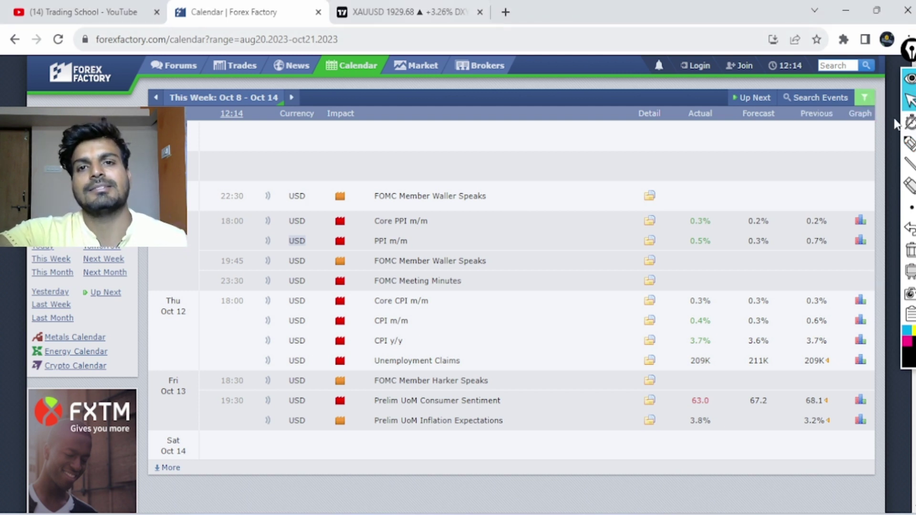
key("ctrl+Tab")
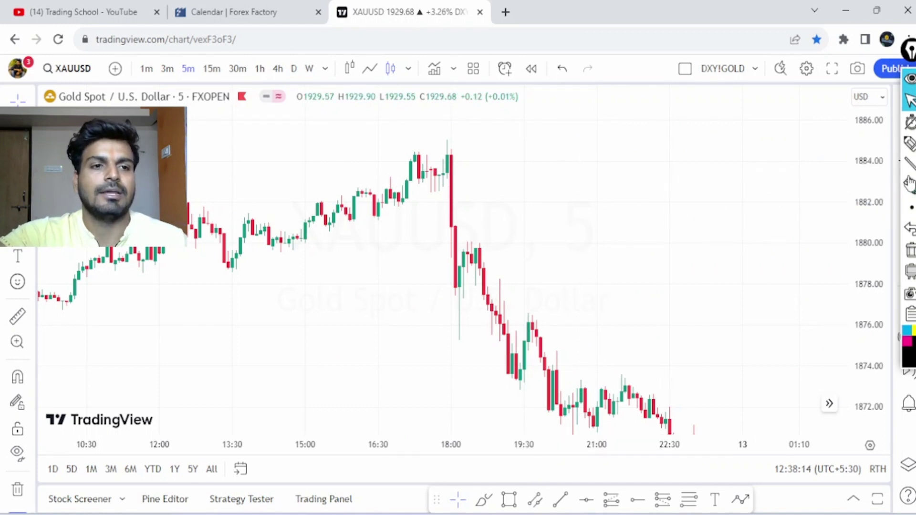
Step: Zoom out and ink a rising trend line under the rally plus a circled 'CPI' note above the peak
left_click(909, 144)
left_click(910, 101)
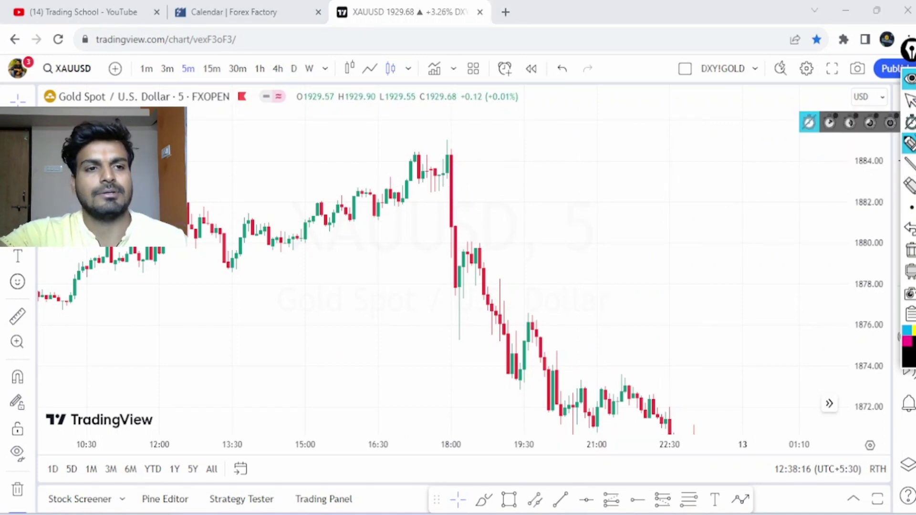
scroll(409, 310, "down", 5)
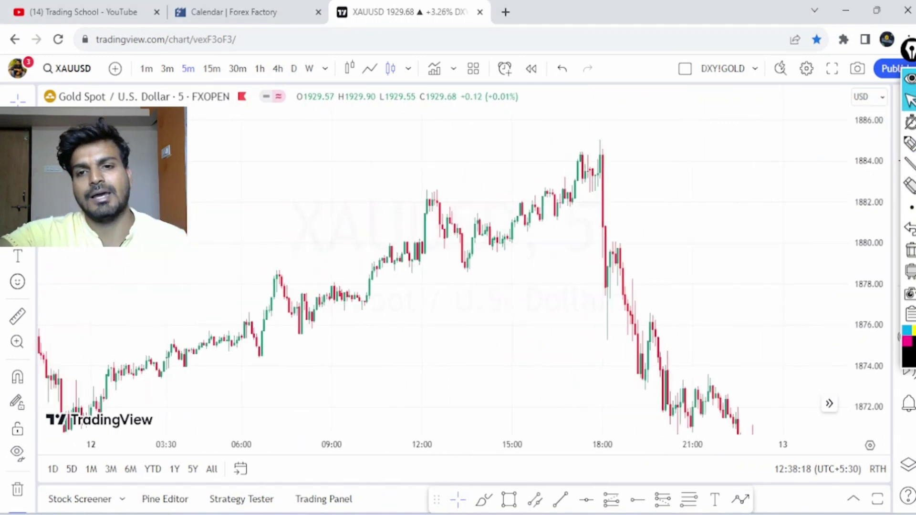
left_click(910, 143)
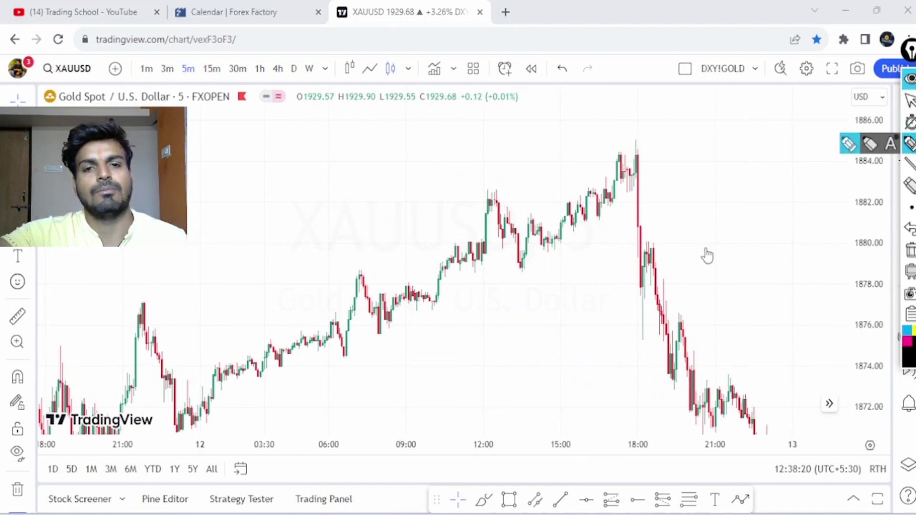
mouse_move(223, 403)
left_mouse_down()
mouse_move(348, 348)
mouse_move(617, 178)
left_mouse_up()
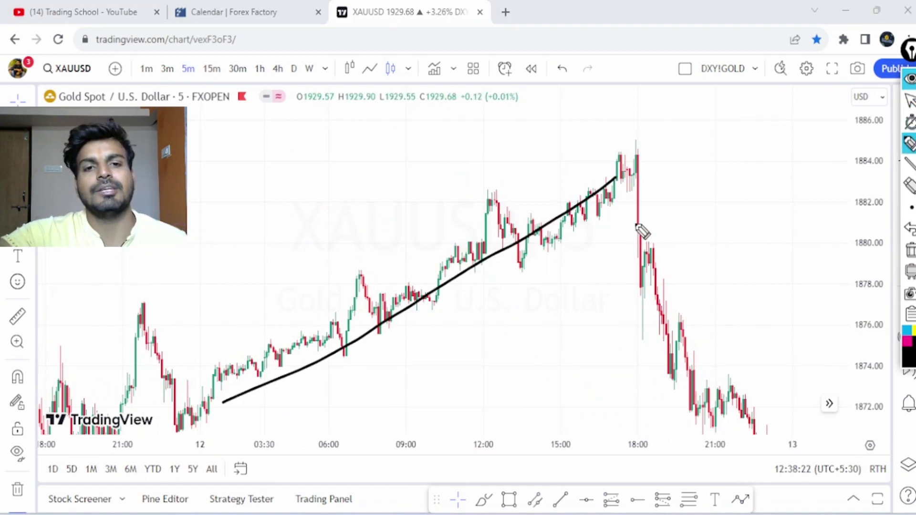
mouse_move(474, 123)
left_mouse_down()
mouse_move(479, 152)
mouse_move(553, 108)
mouse_move(583, 148)
mouse_move(591, 117)
left_mouse_up()
left_click_drag(190, 195, 196, 221)
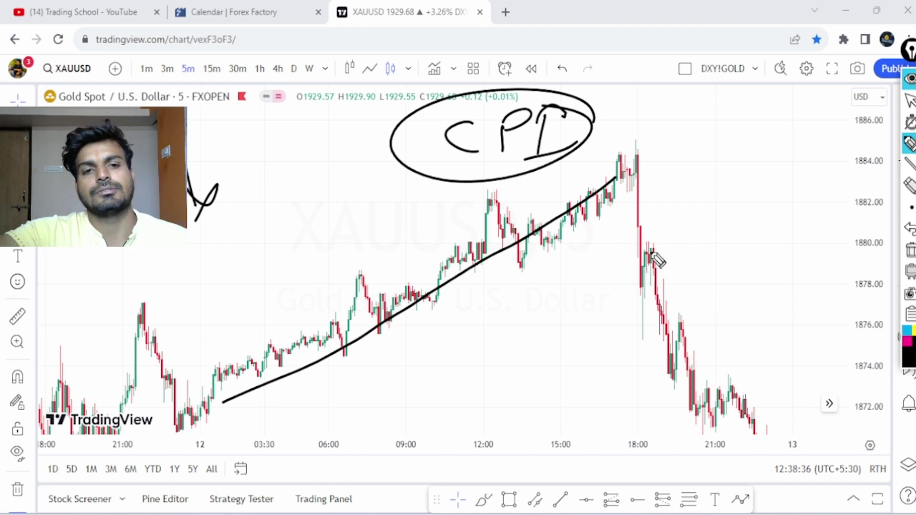
left_click(909, 101)
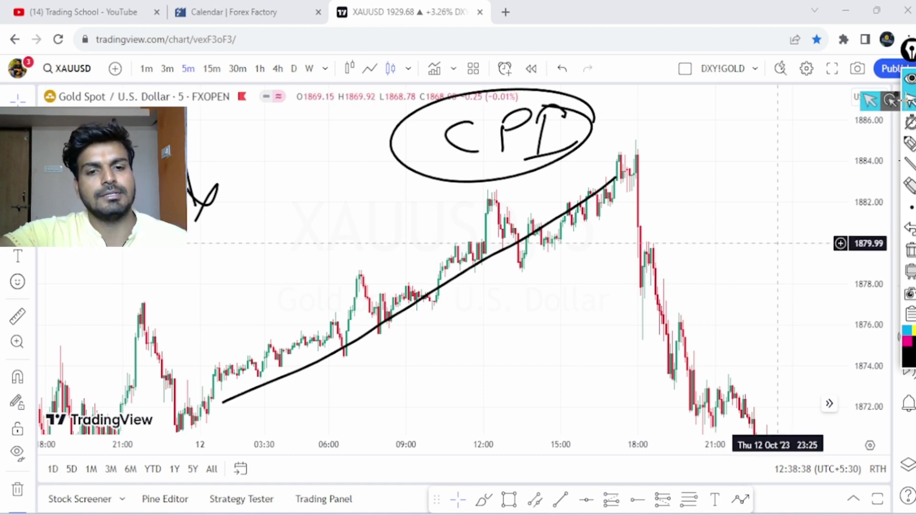
Step: Zoom into 18:00, circle the CPI spike candles and draw a level line, then wipe all ink
scroll(396, 286, "up", 3)
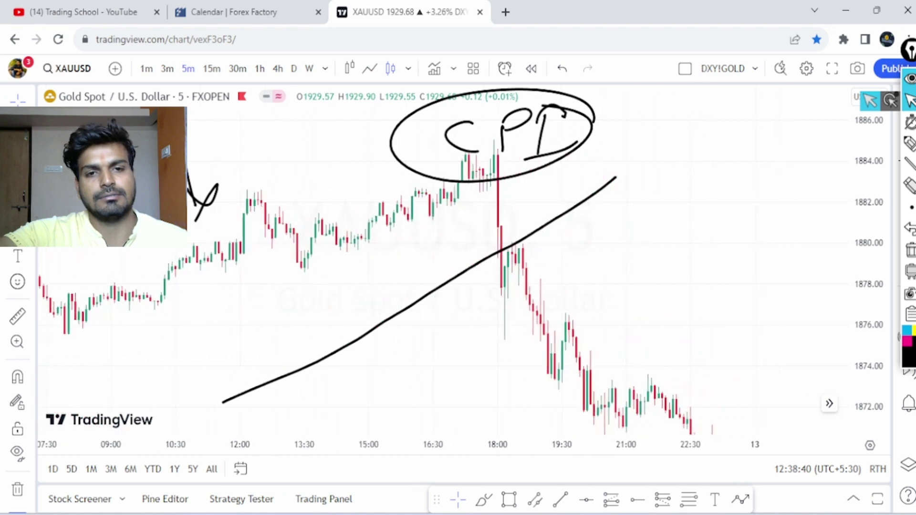
scroll(396, 287, "right", 5)
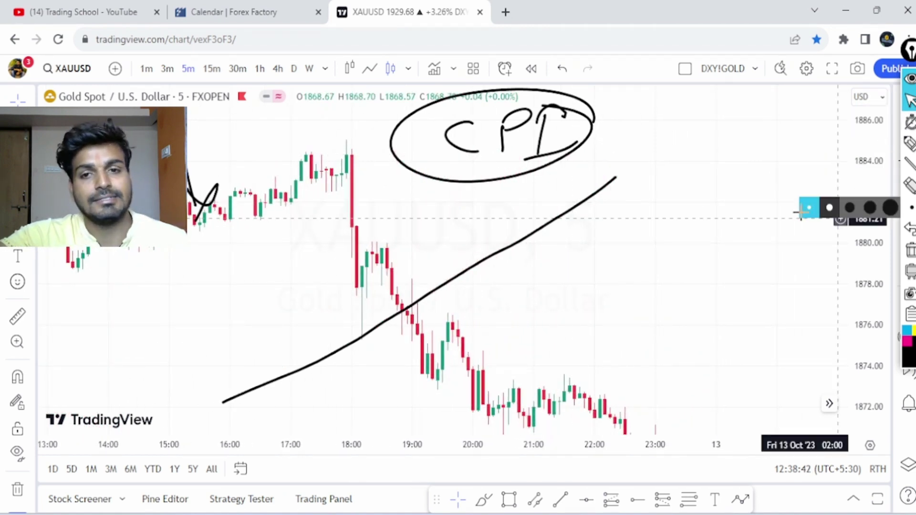
left_click(909, 146)
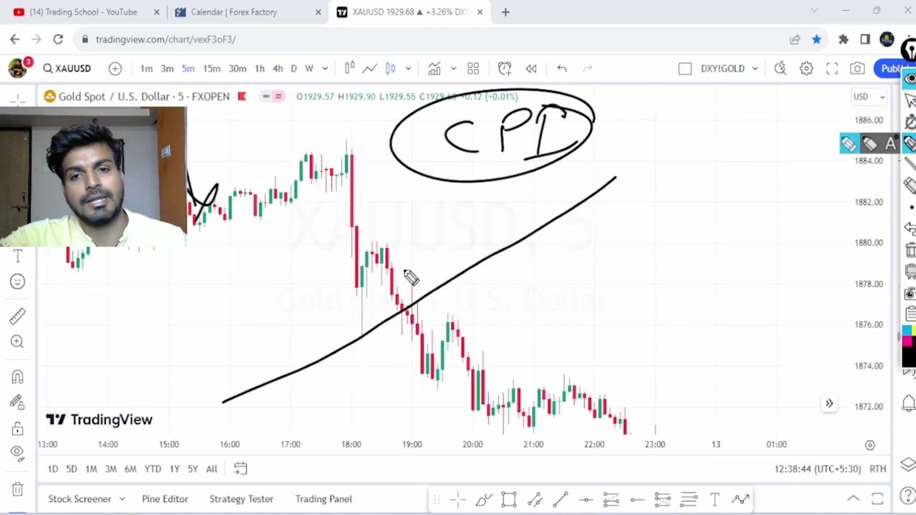
mouse_move(378, 266)
left_mouse_down()
mouse_move(328, 323)
mouse_move(375, 247)
mouse_move(543, 241)
left_mouse_up()
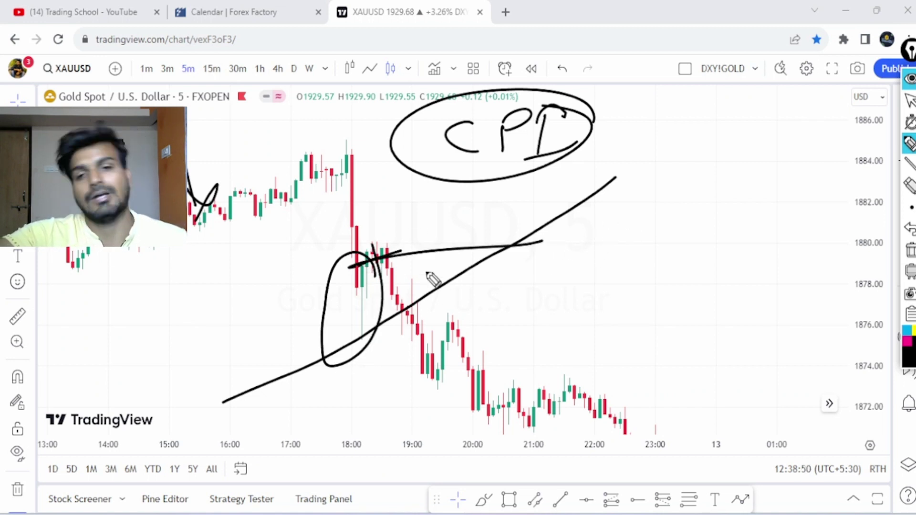
mouse_move(376, 164)
left_mouse_down()
mouse_move(355, 246)
mouse_move(378, 153)
left_mouse_up()
left_click_drag(416, 199, 613, 184)
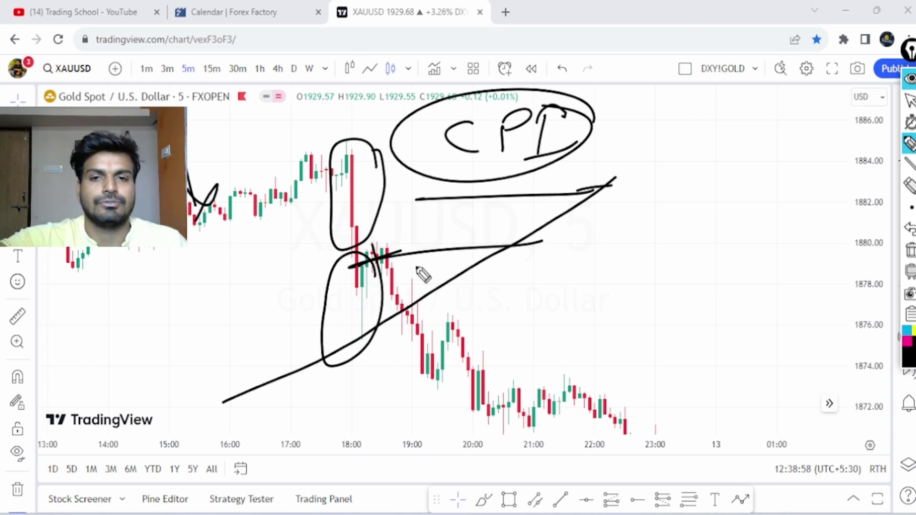
mouse_move(376, 280)
left_mouse_down()
mouse_move(441, 176)
mouse_move(414, 197)
left_mouse_up()
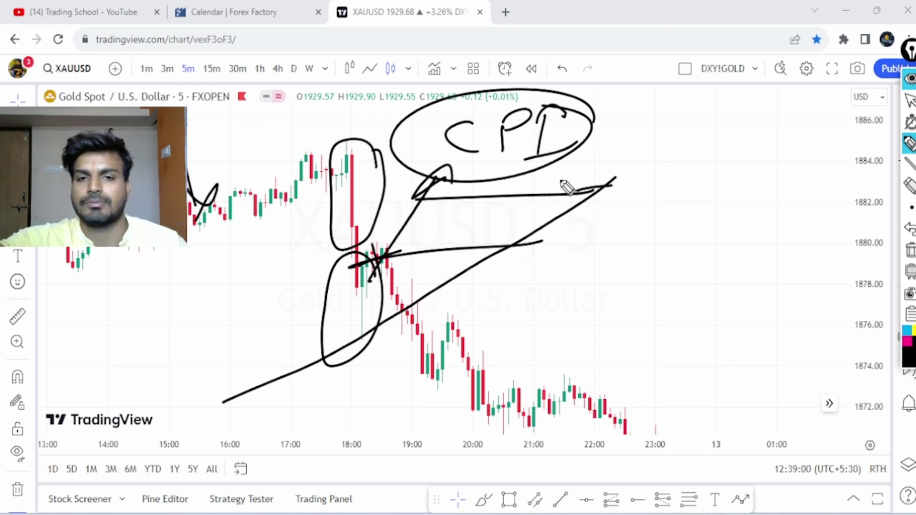
left_click(910, 249)
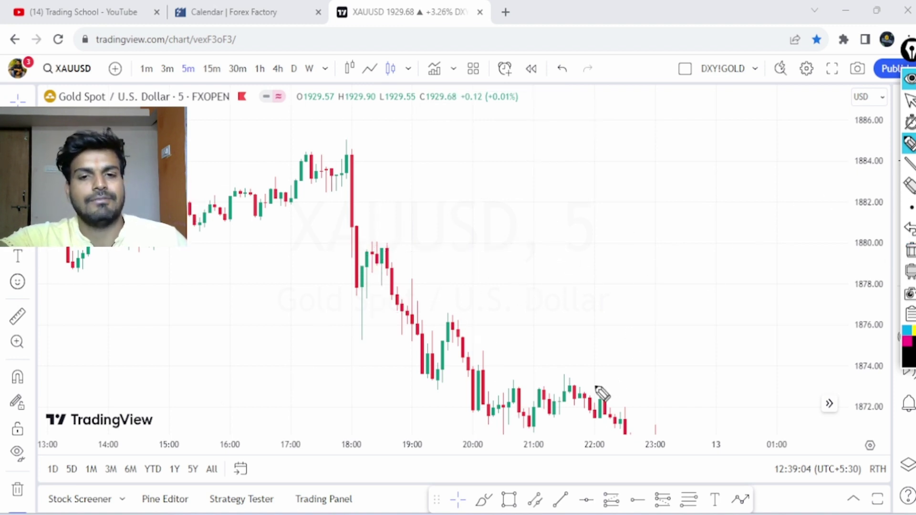
left_click_drag(365, 273, 409, 263)
left_click_drag(556, 219, 562, 217)
left_click(585, 224)
mouse_move(620, 212)
left_mouse_down()
mouse_move(606, 224)
mouse_move(620, 215)
left_mouse_up()
left_click_drag(653, 210, 642, 233)
left_click_drag(679, 202, 630, 203)
mouse_move(584, 286)
left_mouse_down()
mouse_move(650, 301)
mouse_move(664, 282)
mouse_move(689, 311)
mouse_move(727, 242)
mouse_move(755, 287)
left_mouse_up()
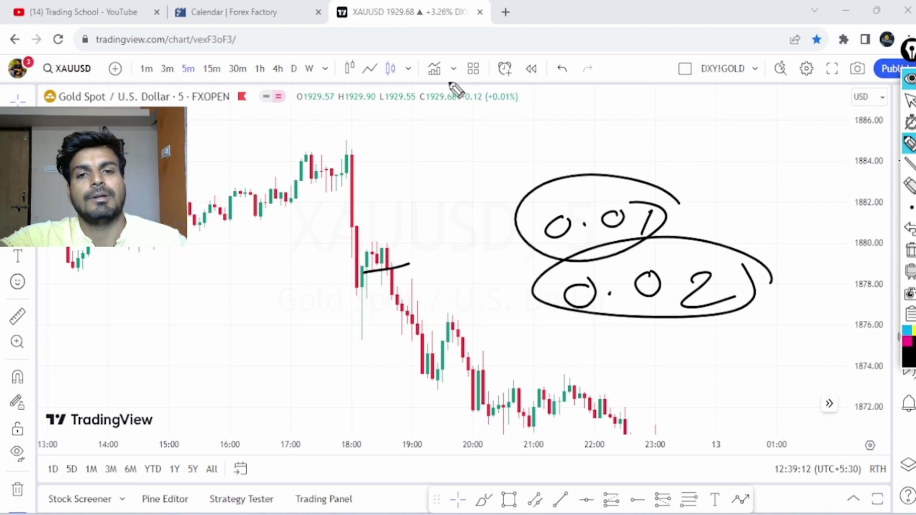
left_click_drag(329, 288, 237, 280)
left_click_drag(308, 279, 310, 318)
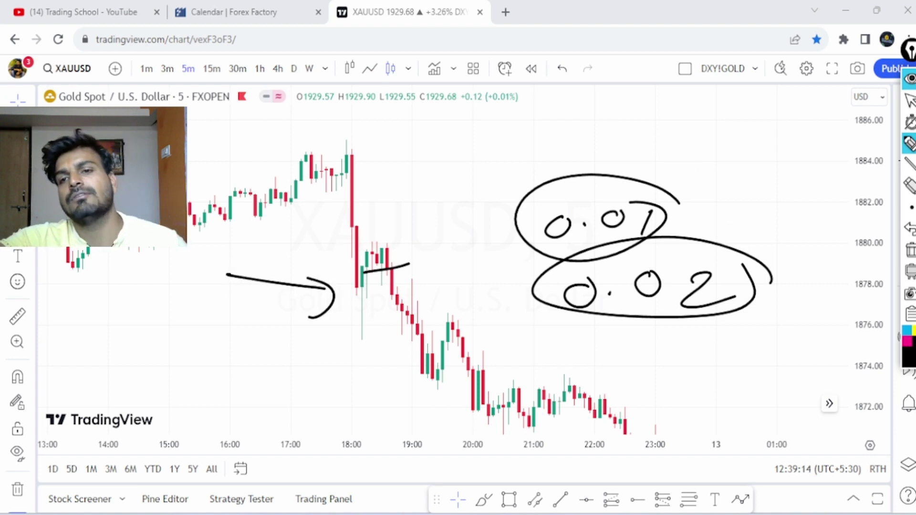
left_click_drag(191, 185, 266, 179)
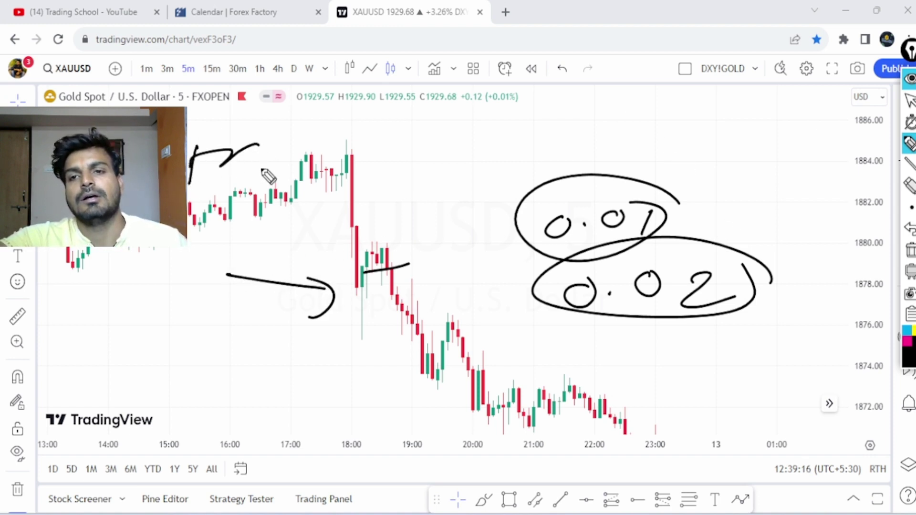
left_click_drag(286, 138, 307, 164)
left_click_drag(191, 221, 368, 191)
left_click_drag(330, 146, 440, 122)
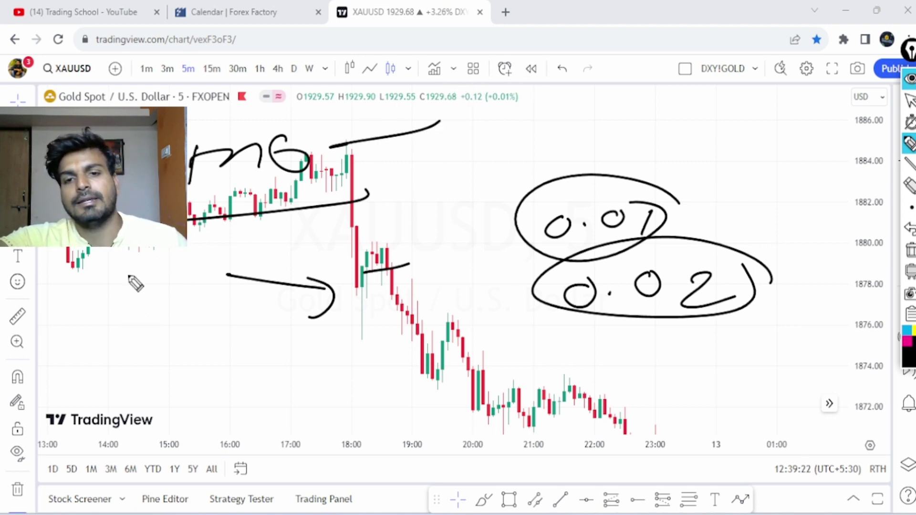
mouse_move(632, 181)
left_mouse_down()
mouse_move(614, 178)
mouse_move(673, 172)
left_mouse_up()
left_click_drag(680, 94, 728, 117)
left_click(707, 121)
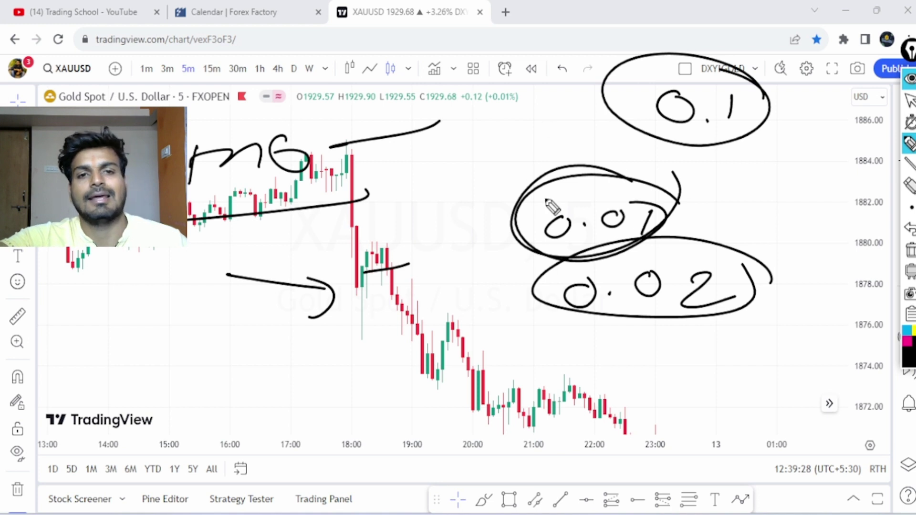
left_click_drag(629, 181, 682, 225)
mouse_move(459, 58)
left_mouse_down()
mouse_move(444, 73)
mouse_move(494, 64)
left_mouse_up()
left_click_drag(520, 61, 518, 72)
left_click_drag(587, 72, 503, 123)
mouse_move(549, 51)
left_mouse_down()
mouse_move(562, 95)
mouse_move(732, 113)
mouse_move(701, 66)
left_mouse_up()
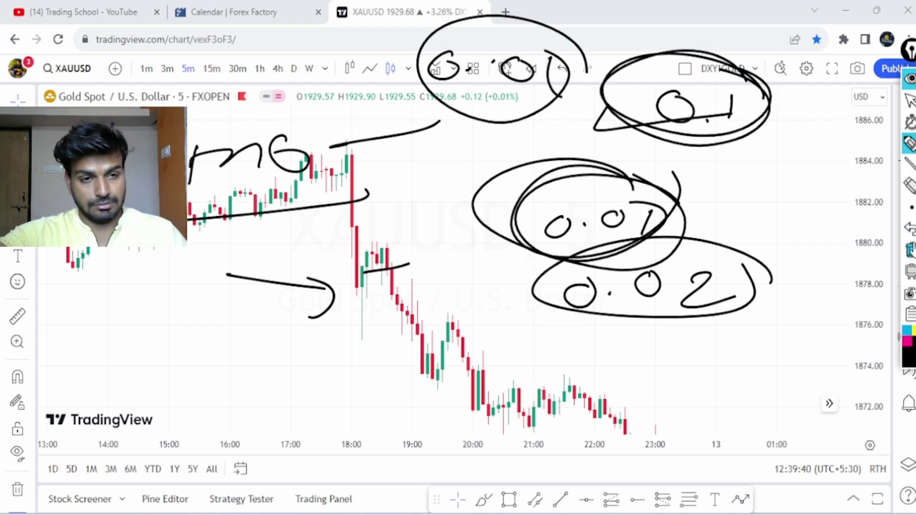
left_click(910, 249)
left_click_drag(358, 278, 401, 271)
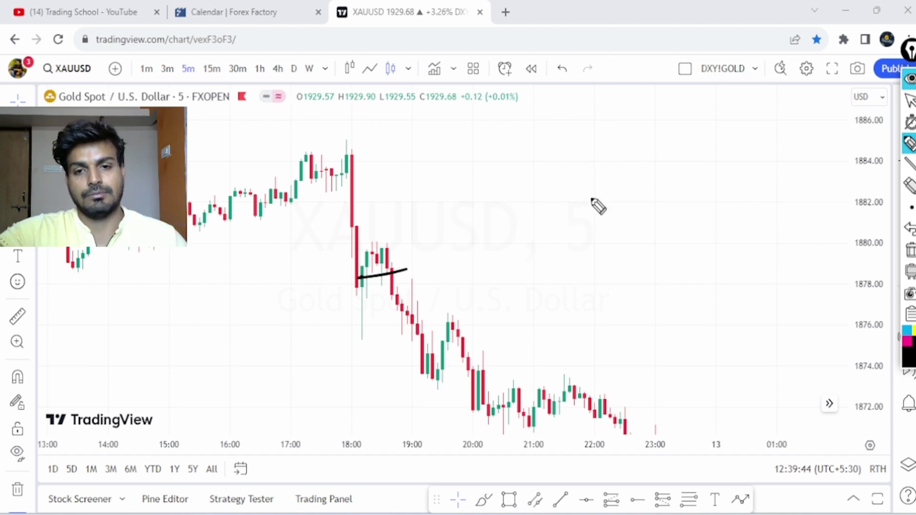
left_click_drag(592, 185, 592, 213)
left_click_drag(635, 183, 629, 182)
mouse_move(671, 159)
left_mouse_down()
mouse_move(616, 229)
mouse_move(629, 149)
left_mouse_up()
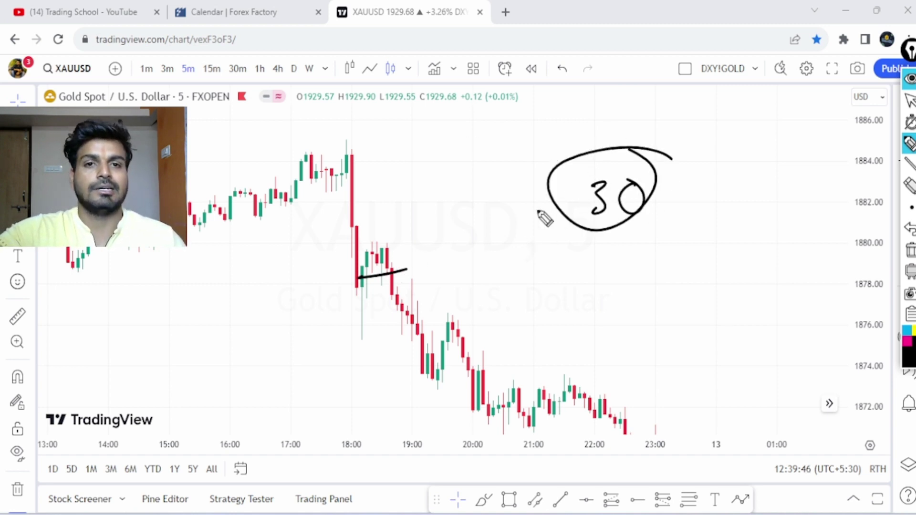
left_click_drag(599, 229, 599, 288)
left_click_drag(572, 286, 620, 317)
mouse_move(663, 285)
left_mouse_down()
mouse_move(659, 296)
mouse_move(663, 286)
left_mouse_up()
mouse_move(635, 253)
left_mouse_down()
mouse_move(675, 343)
mouse_move(697, 272)
left_mouse_up()
left_click_drag(575, 287, 251, 285)
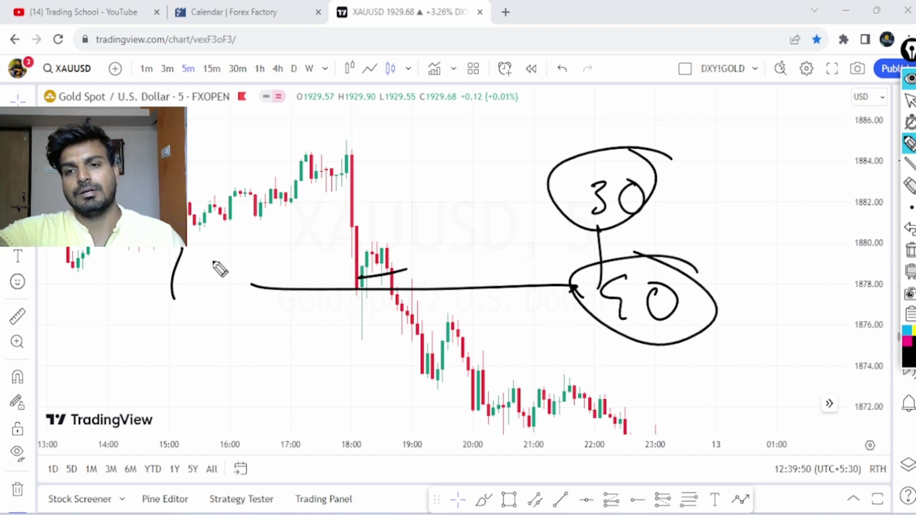
left_click_drag(190, 247, 145, 310)
left_click_drag(236, 252, 232, 239)
left_click_drag(301, 220, 238, 198)
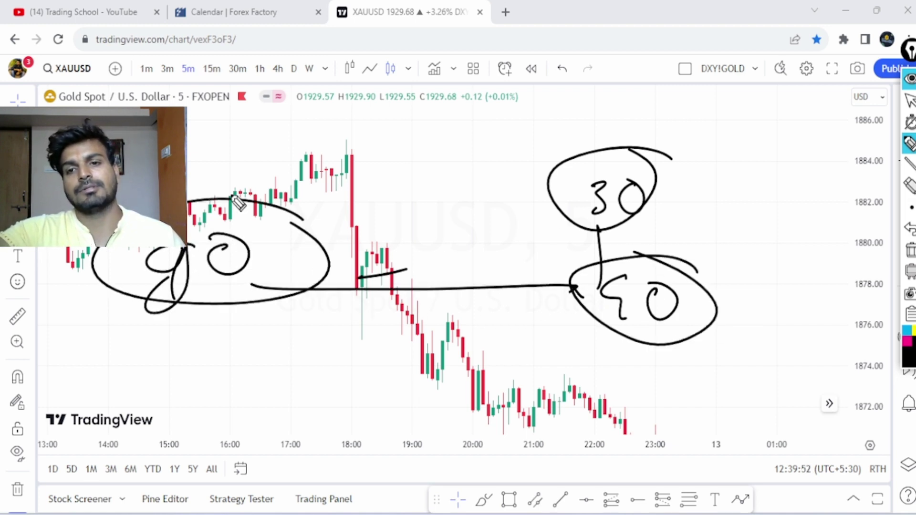
left_click_drag(461, 419, 585, 424)
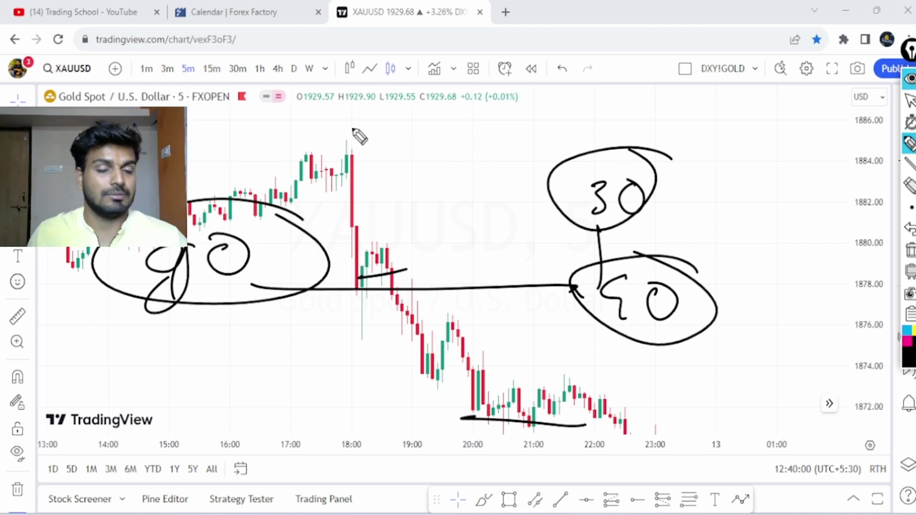
mouse_move(385, 265)
left_mouse_down()
mouse_move(480, 151)
mouse_move(509, 165)
left_mouse_up()
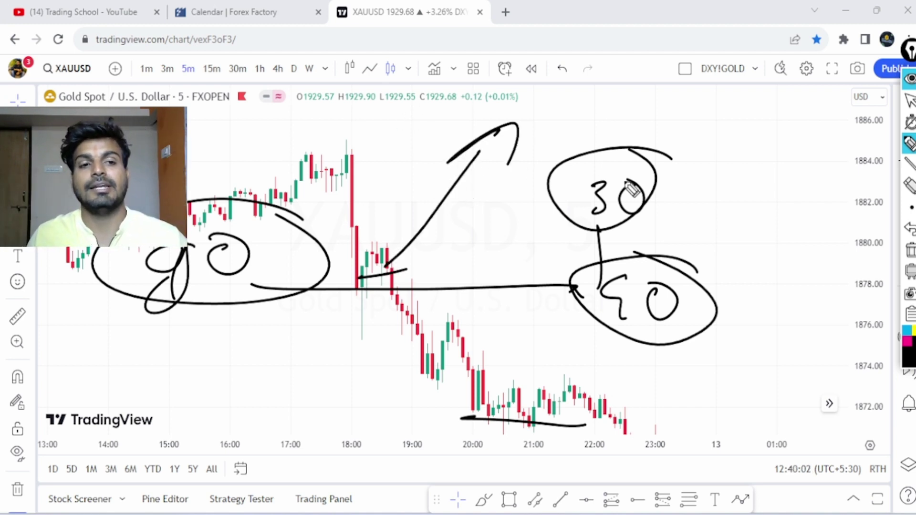
left_click(910, 252)
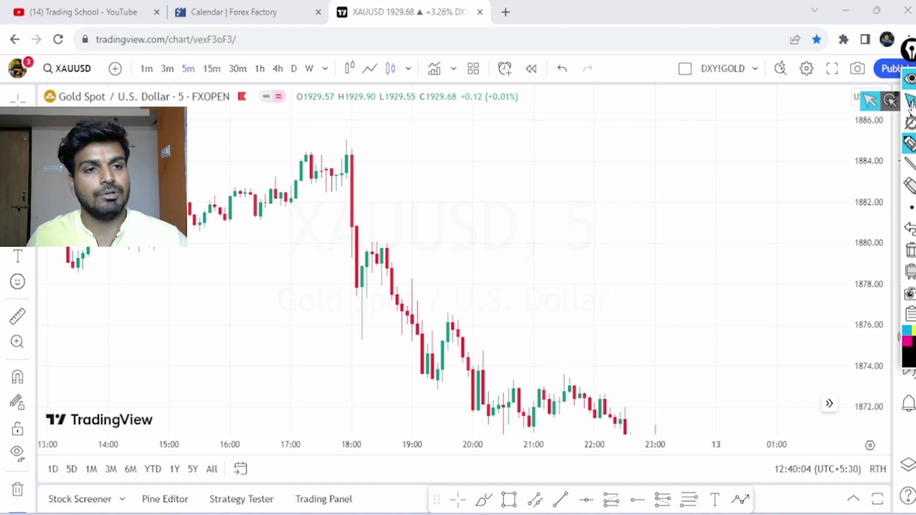
Step: Pan to the later bars and red trend line, and handwrite a USD note at the top
scroll(644, 383, "down", 3)
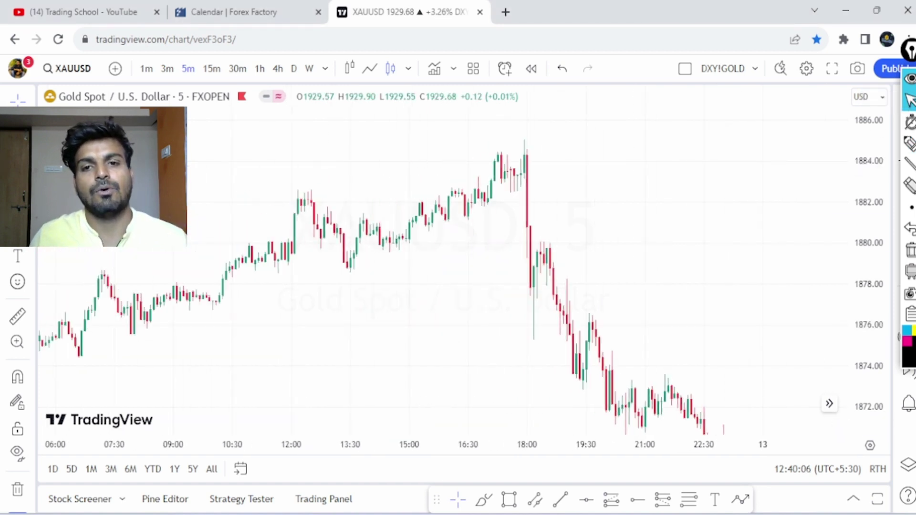
left_click_drag(844, 217, 850, 422)
left_click_drag(772, 227, 738, 227)
left_click(909, 143)
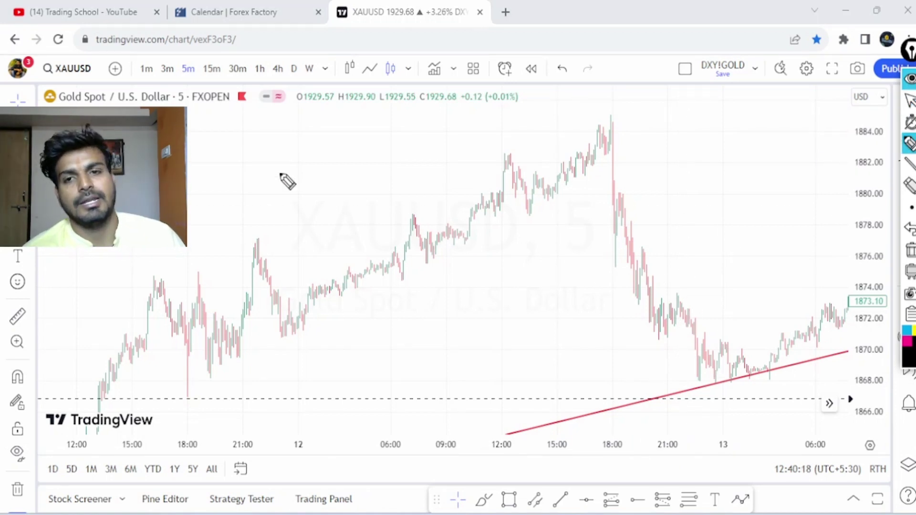
mouse_move(228, 150)
left_mouse_down()
mouse_move(241, 190)
mouse_move(253, 152)
left_mouse_up()
mouse_move(277, 151)
left_mouse_down()
mouse_move(279, 186)
mouse_move(296, 163)
mouse_move(320, 179)
mouse_move(415, 179)
mouse_move(436, 266)
left_mouse_up()
left_click_drag(243, 261, 246, 293)
Step: Write and circle '12 October' below the USD note, then clear all pen annotations
left_click_drag(271, 260, 329, 288)
left_click_drag(324, 220, 350, 239)
mouse_move(437, 282)
left_mouse_down()
mouse_move(493, 261)
mouse_move(558, 280)
mouse_move(617, 245)
left_mouse_up()
left_click_drag(594, 297, 649, 286)
left_click_drag(646, 301, 589, 317)
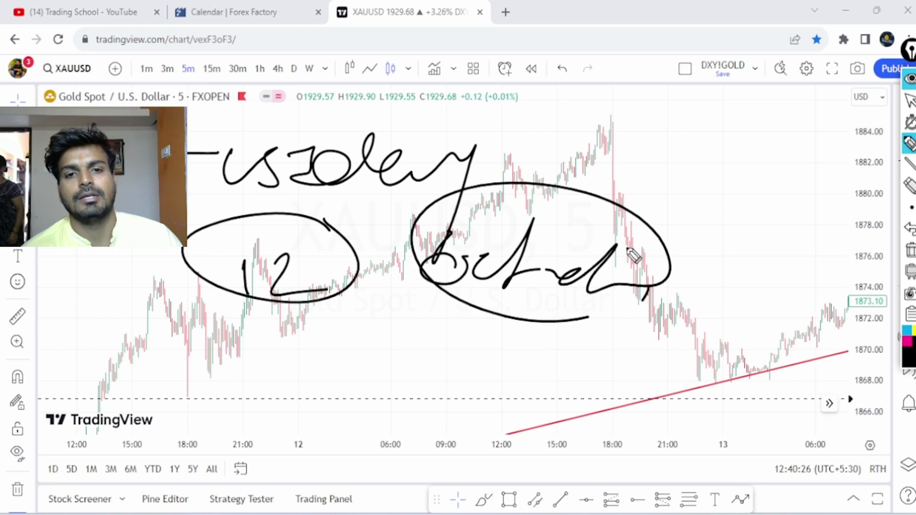
left_click_drag(620, 244, 635, 256)
left_click(910, 252)
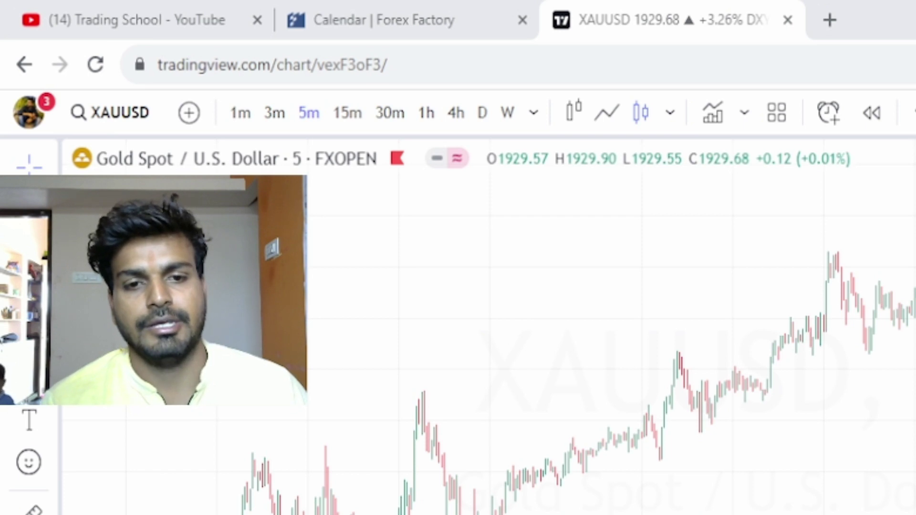
Step: Switch to MT5 trade history and highlight the 0.01-lot and 0.05-lot (-54.24) gold buys
key("alt+Tab")
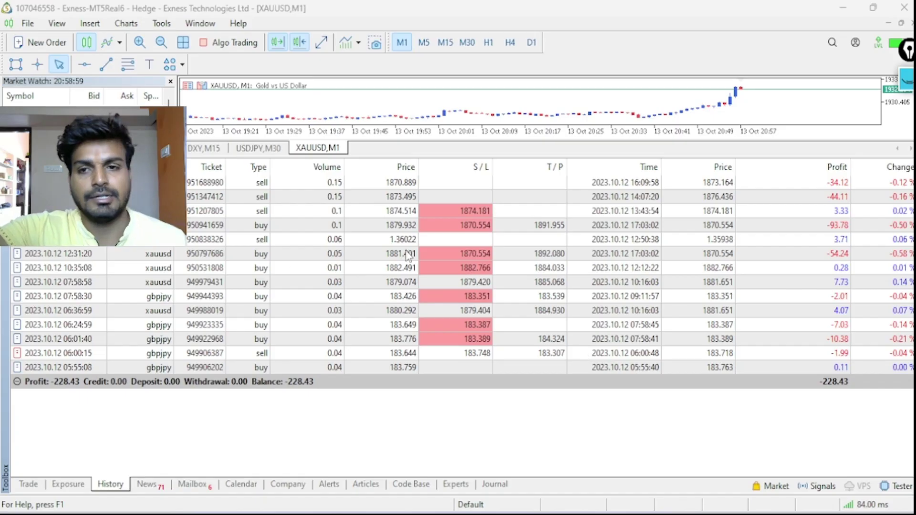
left_click(823, 268)
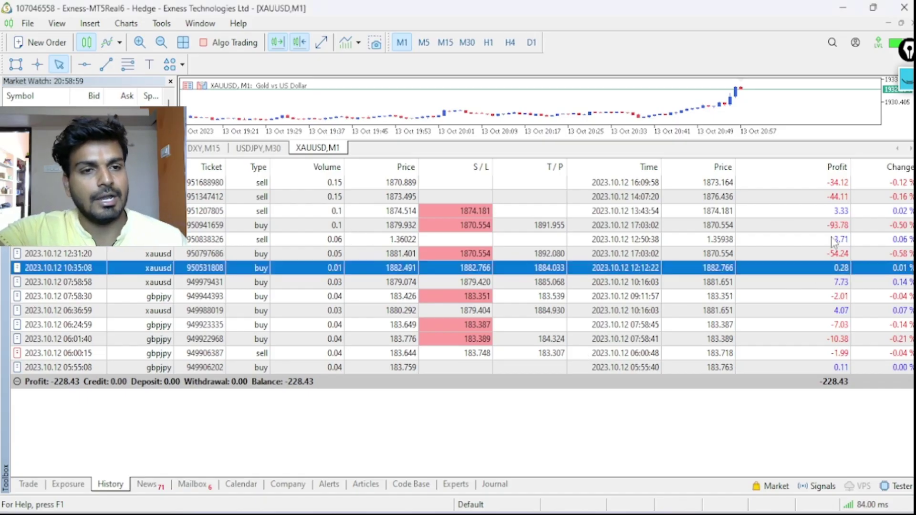
left_click(831, 227)
left_click(815, 243)
left_click(827, 258)
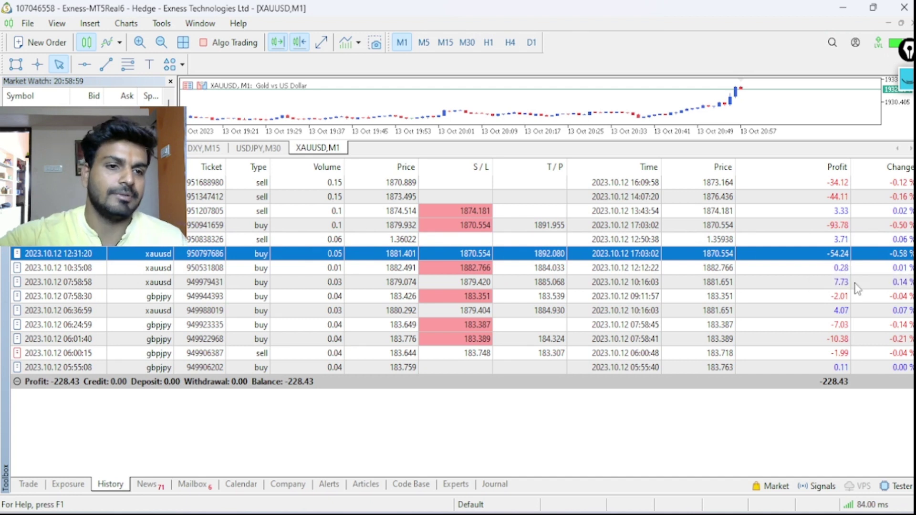
Step: Highlight the 0.04-lot GBPJPY buy, the GBPJPY sell, and the 0.15-lot sell at 1873.495
left_click(854, 297)
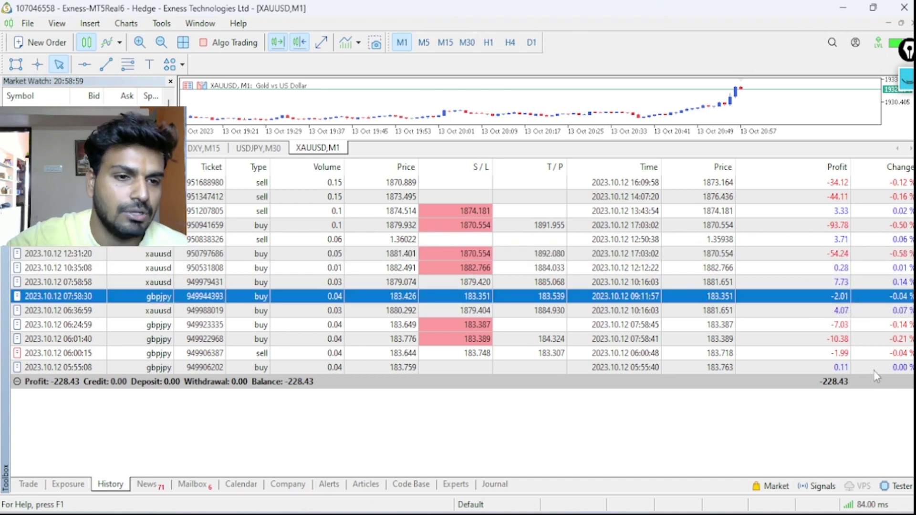
left_click(852, 353)
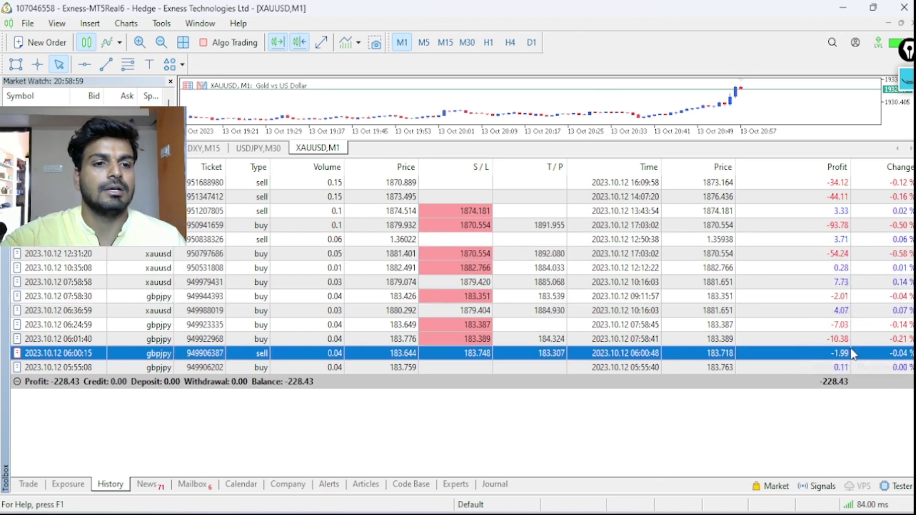
left_click(774, 198)
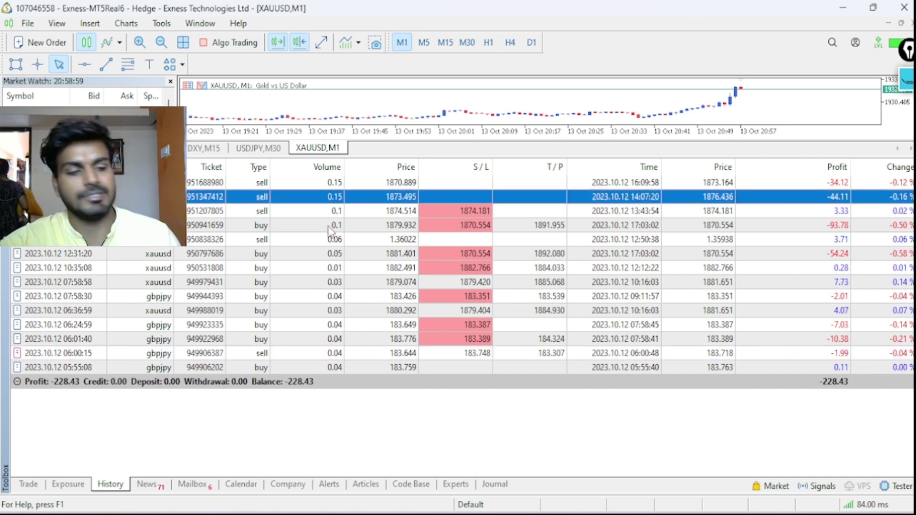
left_click(905, 80)
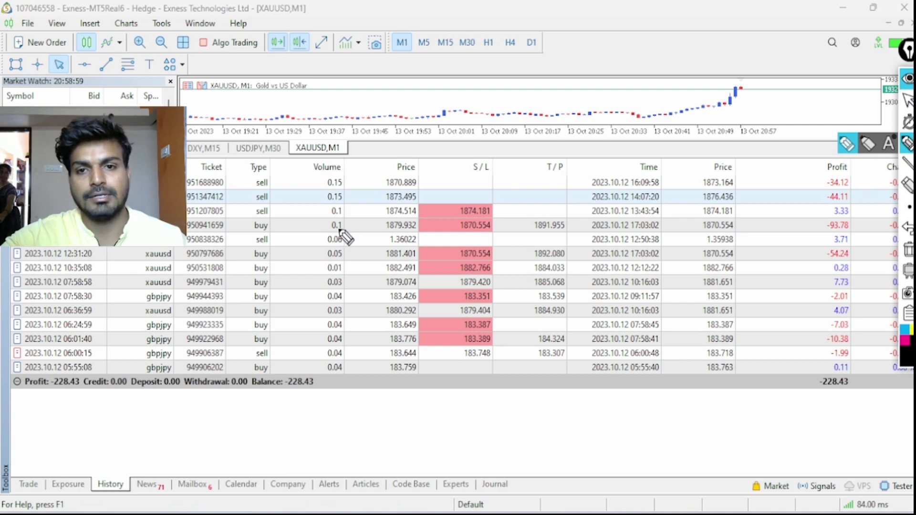
left_click_drag(333, 215, 336, 217)
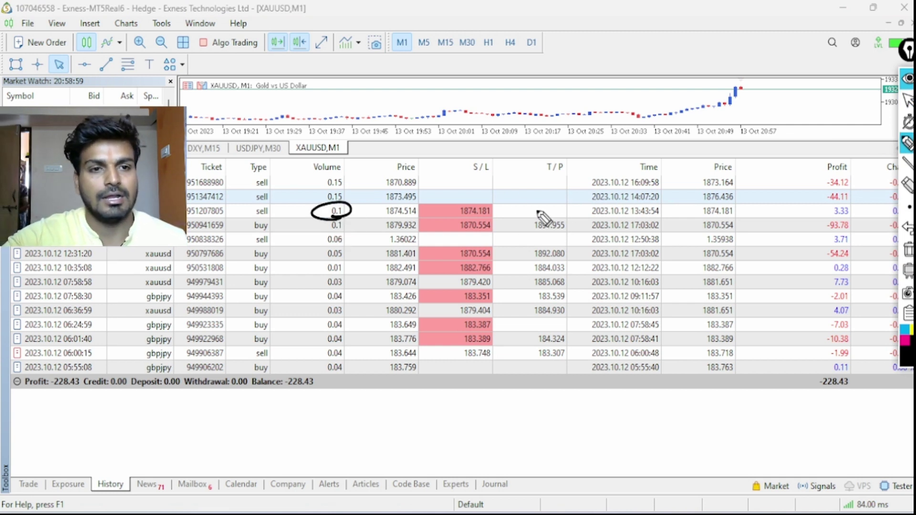
left_click_drag(356, 209, 477, 211)
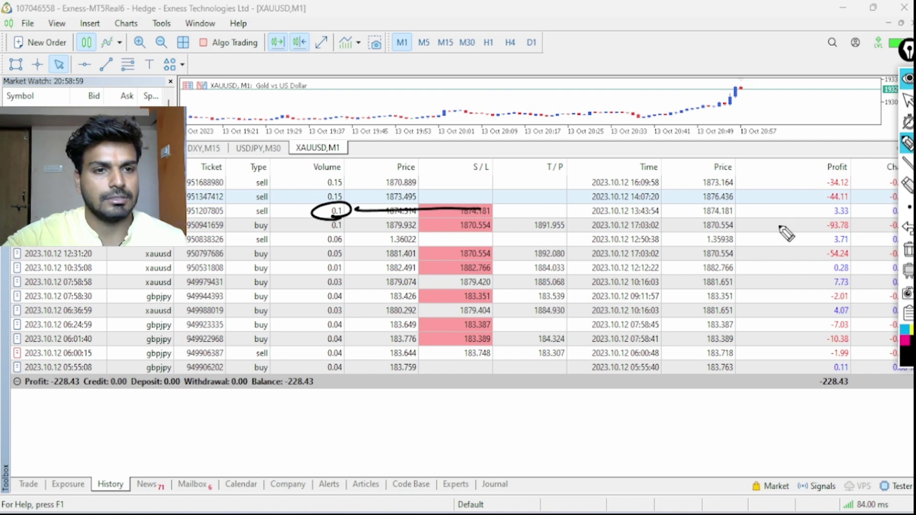
mouse_move(325, 228)
left_mouse_down()
mouse_move(338, 242)
mouse_move(328, 231)
left_mouse_up()
mouse_move(279, 221)
left_mouse_down()
mouse_move(260, 238)
mouse_move(280, 222)
left_mouse_up()
mouse_move(525, 227)
left_mouse_down()
mouse_move(656, 224)
mouse_move(649, 248)
left_mouse_up()
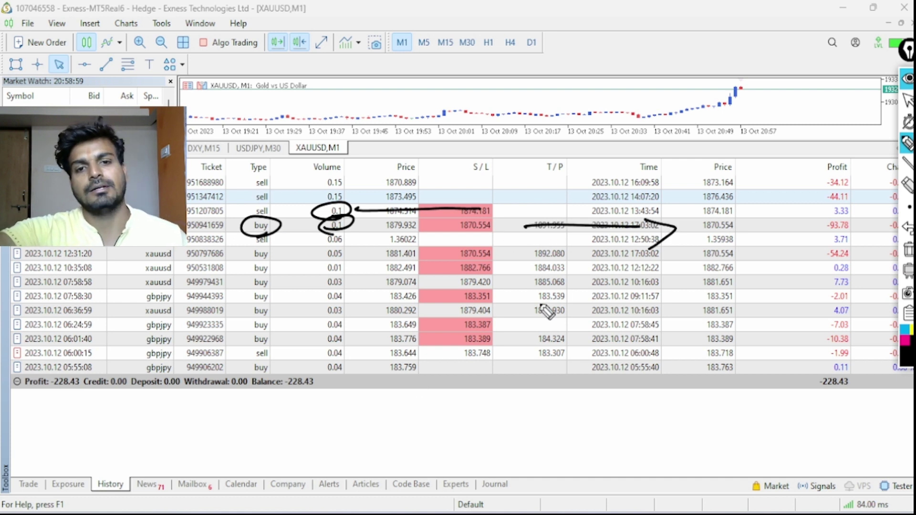
mouse_move(555, 277)
left_mouse_down()
mouse_move(548, 306)
mouse_move(476, 315)
left_mouse_up()
left_click_drag(534, 394, 586, 388)
left_click_drag(638, 356, 632, 389)
left_click_drag(674, 351, 711, 334)
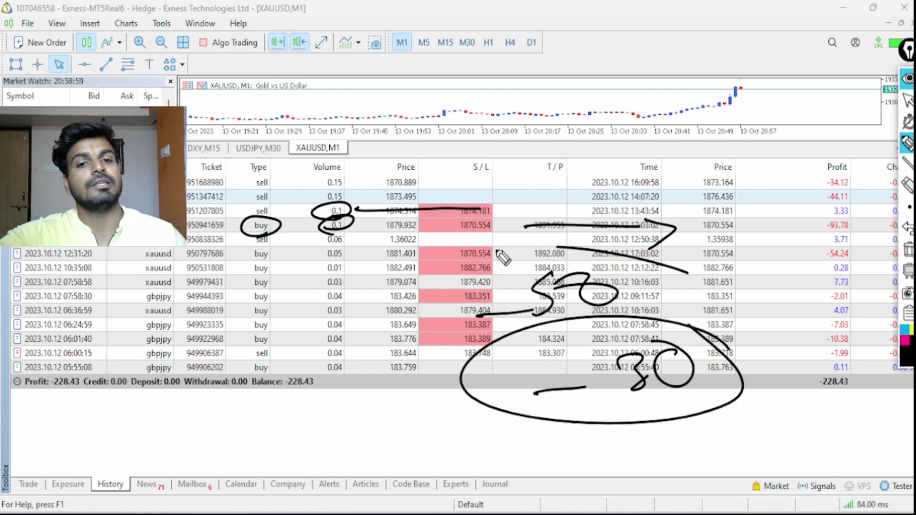
left_click_drag(687, 273, 730, 343)
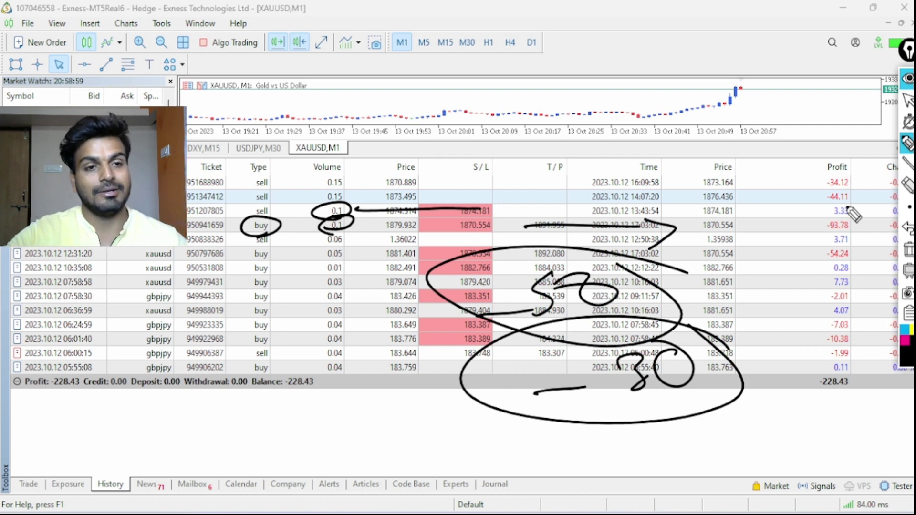
left_click(908, 122)
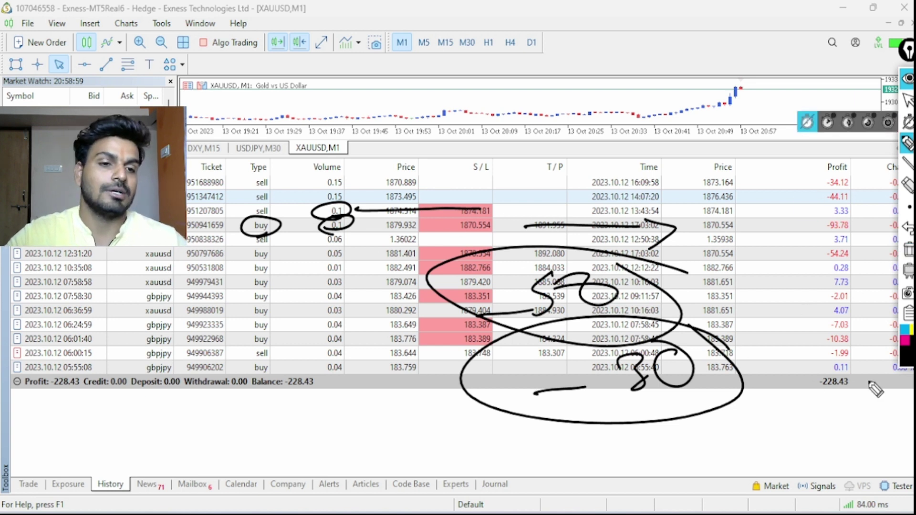
left_click_drag(875, 389, 820, 328)
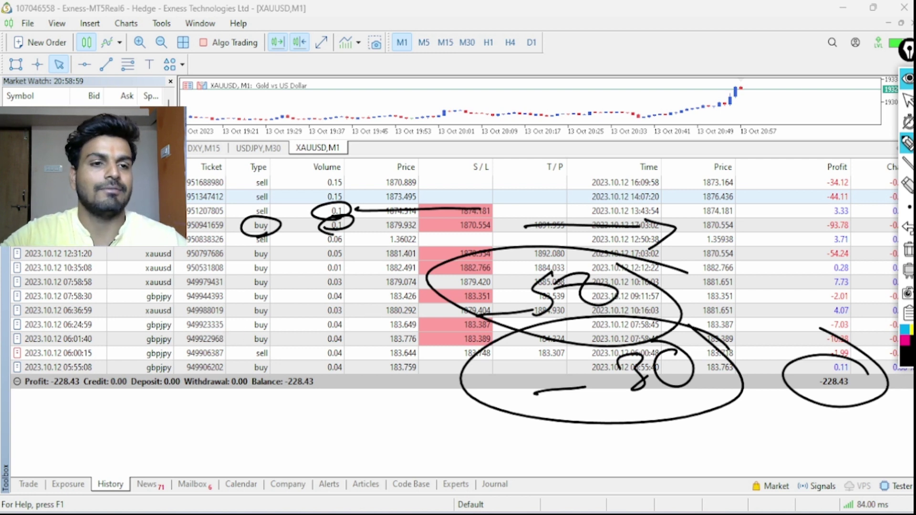
left_click(522, 318)
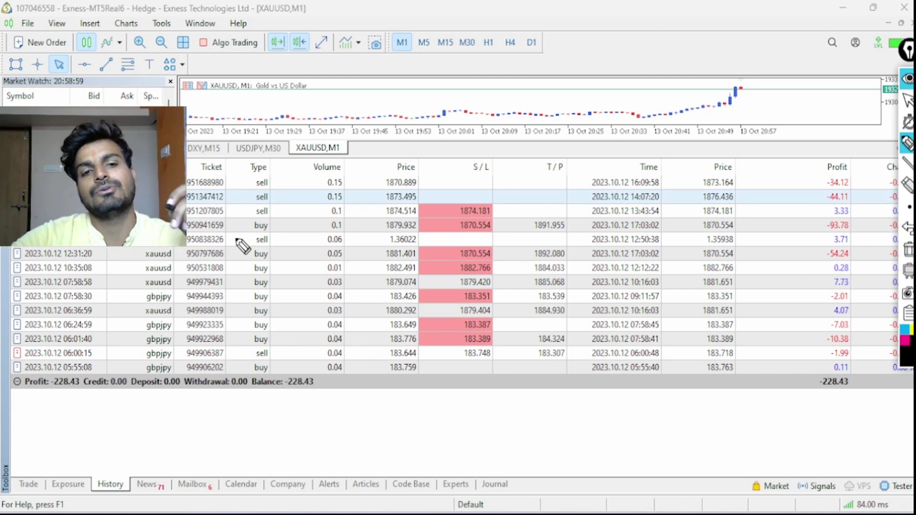
left_click(487, 229)
left_click(472, 255)
left_click(474, 229)
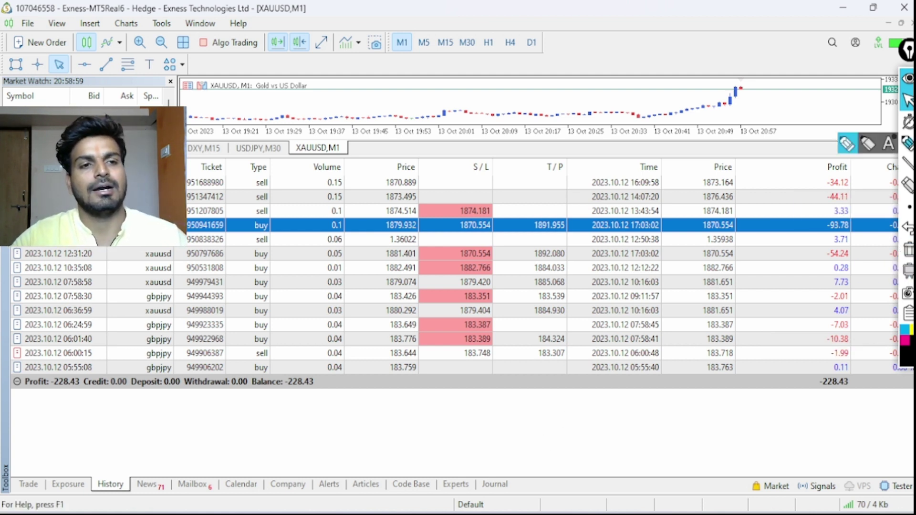
left_click(905, 149)
mouse_move(217, 413)
left_mouse_down()
mouse_move(287, 416)
mouse_move(362, 359)
left_mouse_up()
left_click_drag(859, 367, 875, 380)
left_click_drag(590, 430, 639, 426)
mouse_move(658, 410)
left_mouse_down()
mouse_move(669, 444)
mouse_move(689, 443)
left_mouse_up()
mouse_move(710, 413)
left_mouse_down()
mouse_move(702, 424)
mouse_move(779, 411)
mouse_move(817, 474)
left_mouse_up()
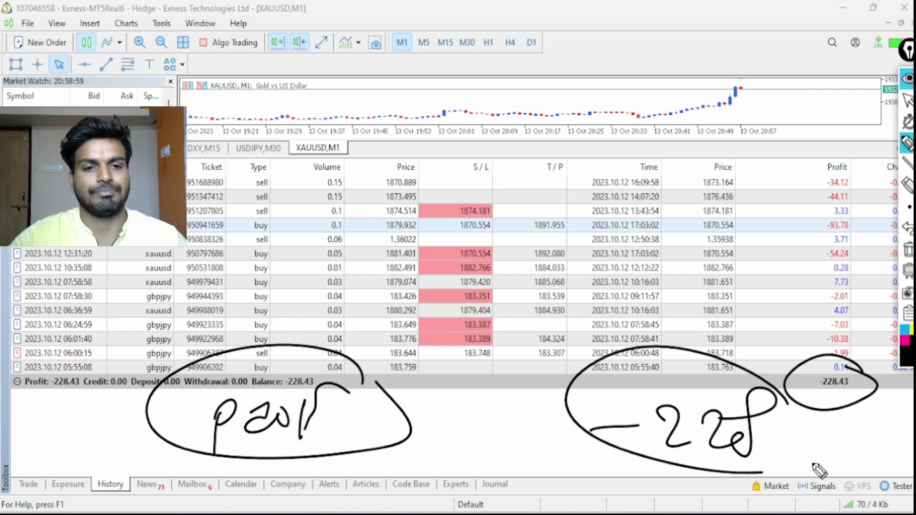
left_click_drag(747, 347, 801, 372)
left_click(907, 249)
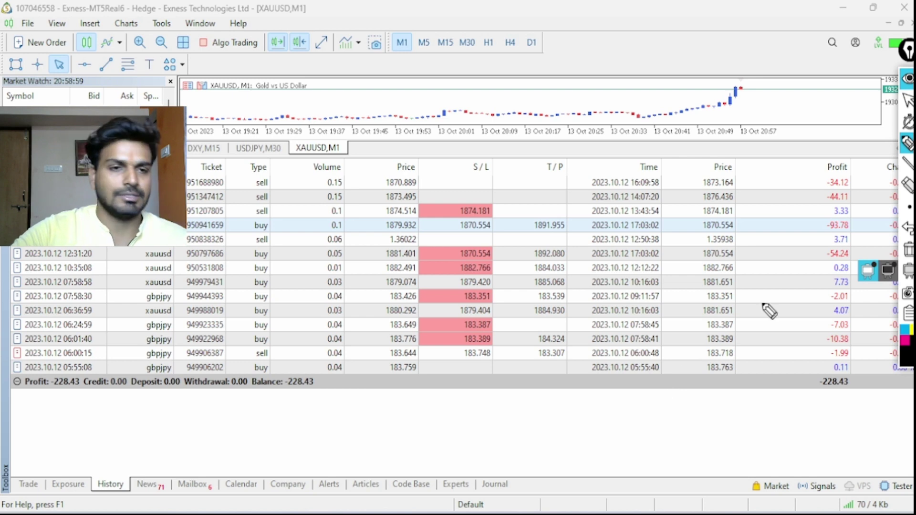
left_click(908, 100)
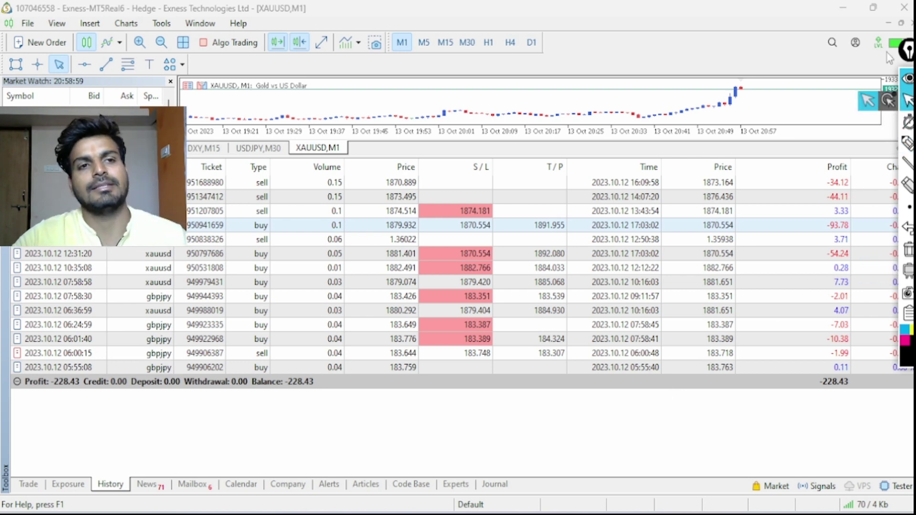
Step: Minimize MT5, set the XAUUSD chart to 1-hour, and frame 10–17 October up to 1929.68
left_click(843, 7)
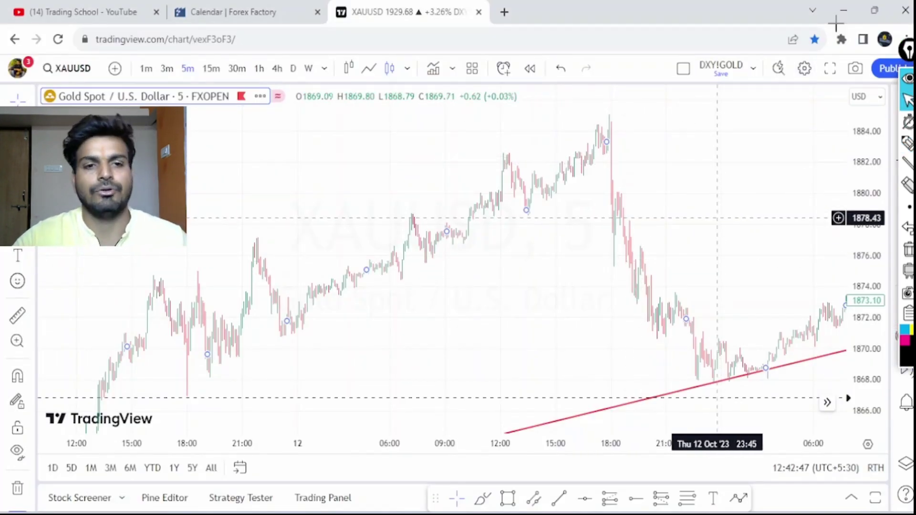
mouse_move(713, 220)
left_mouse_down()
mouse_move(549, 244)
mouse_move(487, 173)
mouse_move(517, 139)
left_mouse_up()
left_click(908, 163)
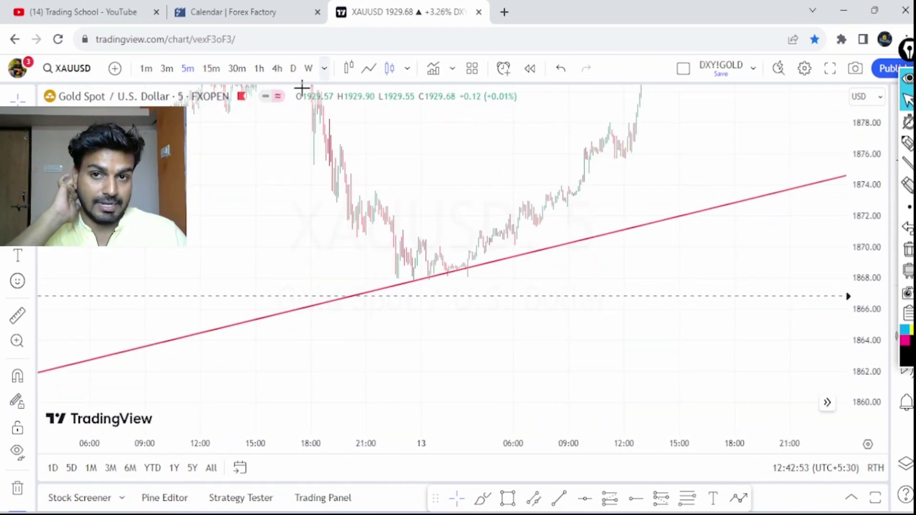
left_click(240, 74)
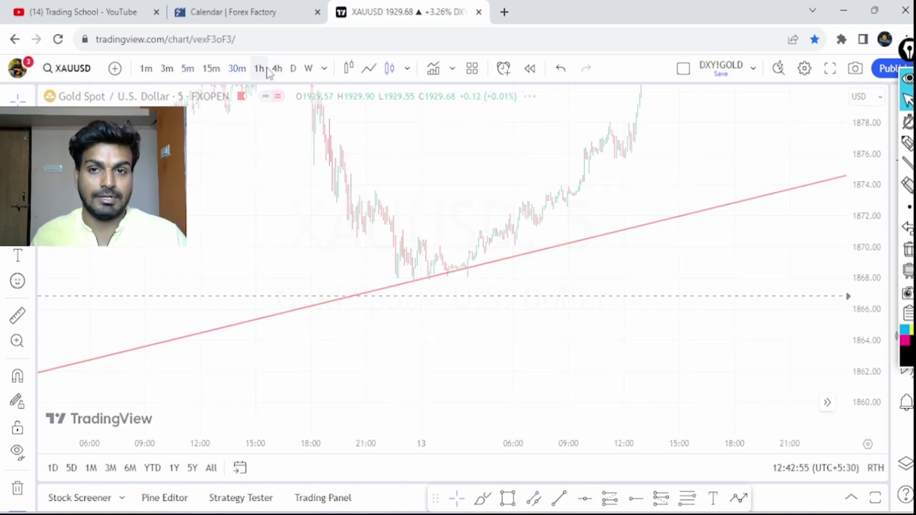
scroll(474, 331, "up", 4)
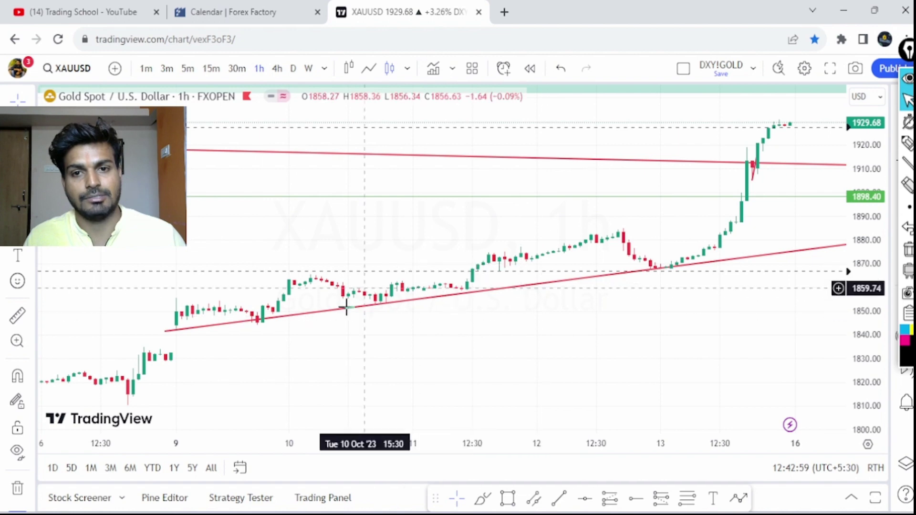
left_click_drag(736, 317, 568, 334)
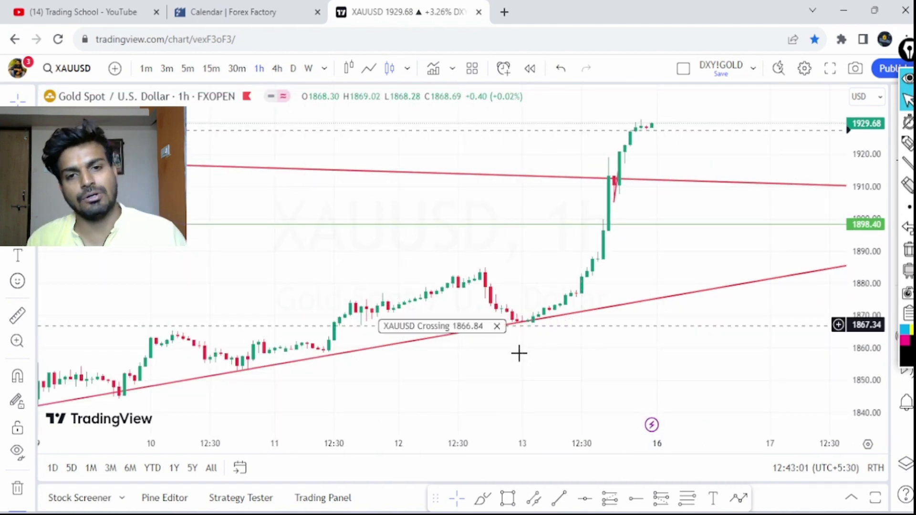
scroll(517, 342, "up", 3)
scroll(338, 339, "down", 4)
scroll(440, 352, "up", 2)
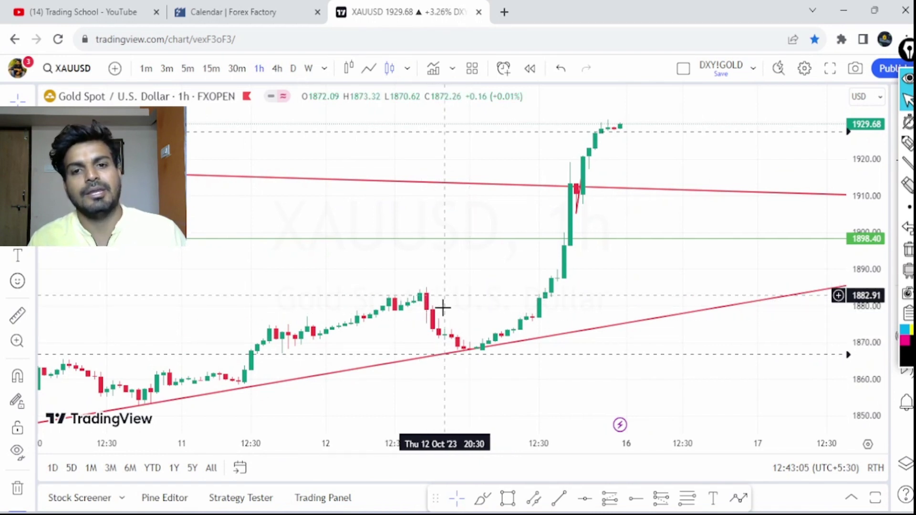